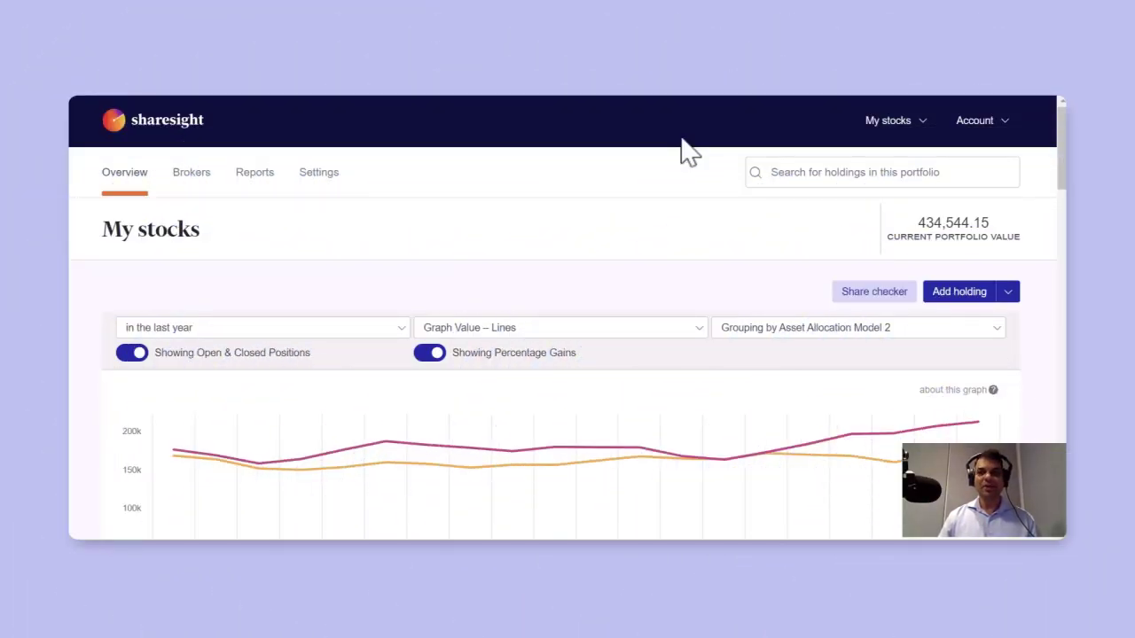
Open the Grouping dropdown on the My stocks overview to list grouping options, including Asset allocation model 2
{"action": "left_click", "coordinate": [789, 330]}
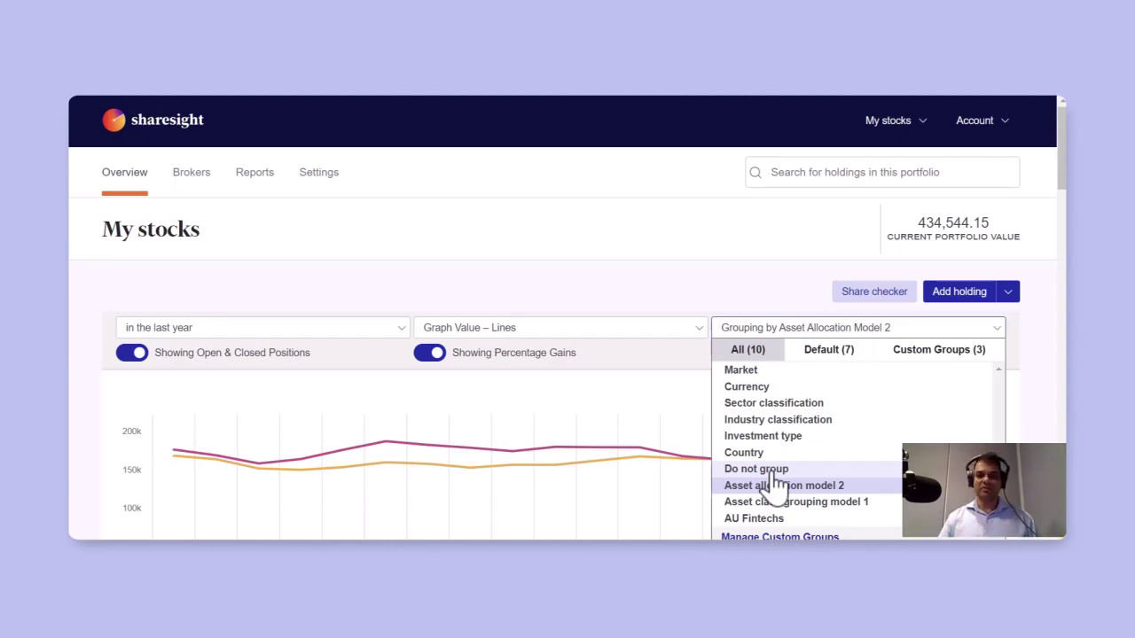
Go to Custom groups from the account menu to edit Asset allocation model 2
{"action": "left_click", "coordinate": [1015, 137]}
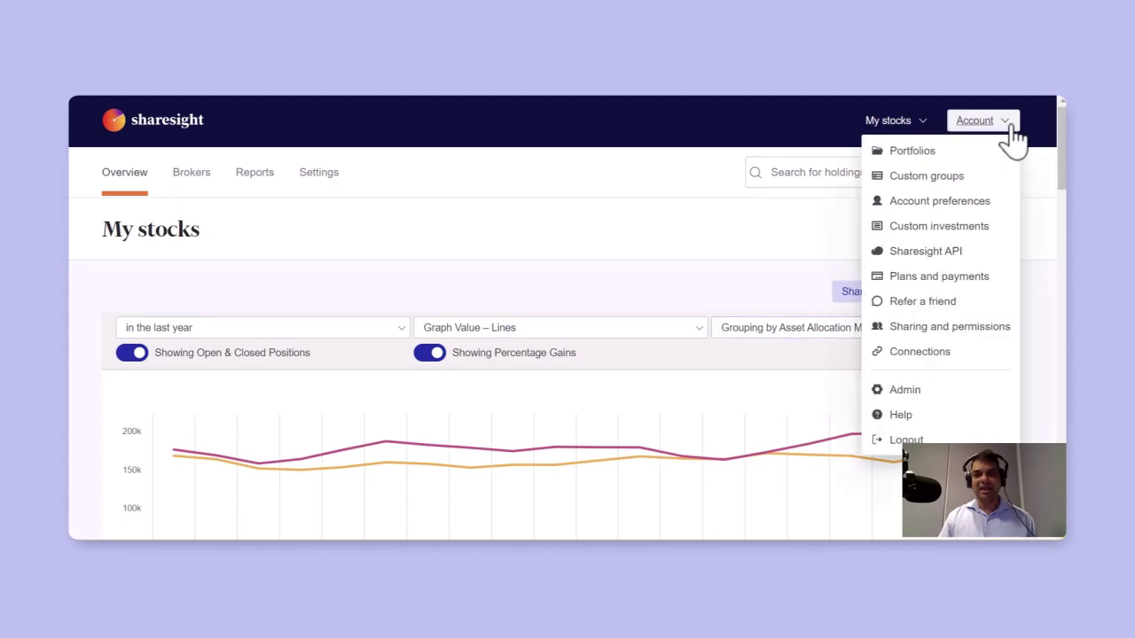
{"action": "left_click", "coordinate": [929, 184]}
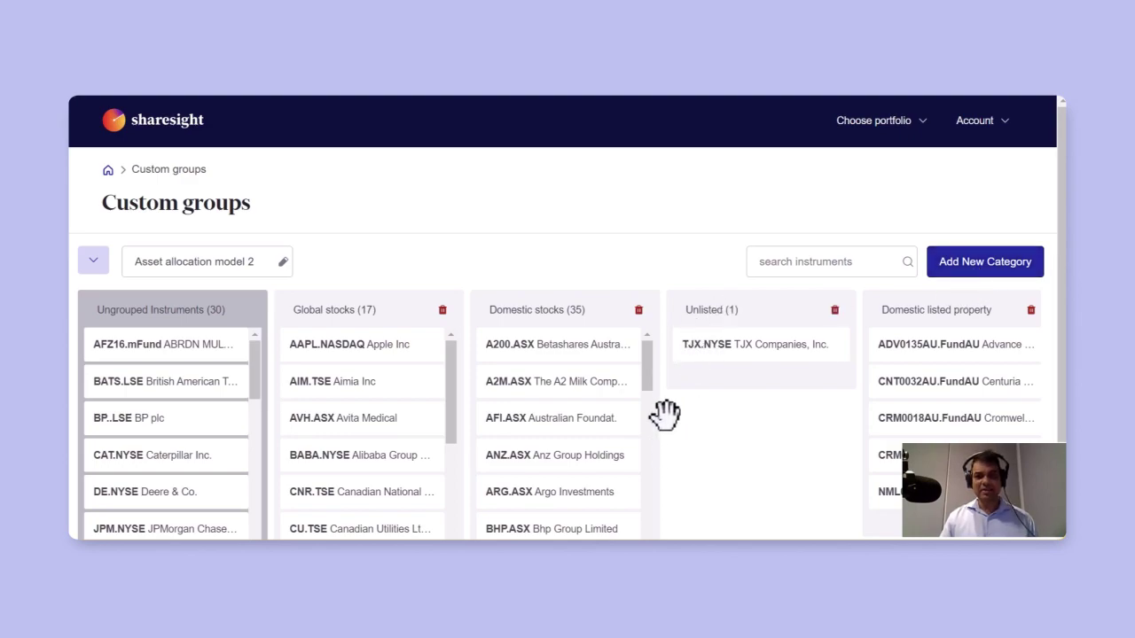
Rename the empty New Category column on the board to 'Category 3'
{"action": "scroll", "coordinate": [545, 524], "scroll_direction": "down", "scroll_amount": 2}
{"action": "left_click_drag", "start_coordinate": [448, 498], "coordinate": [1002, 499]}
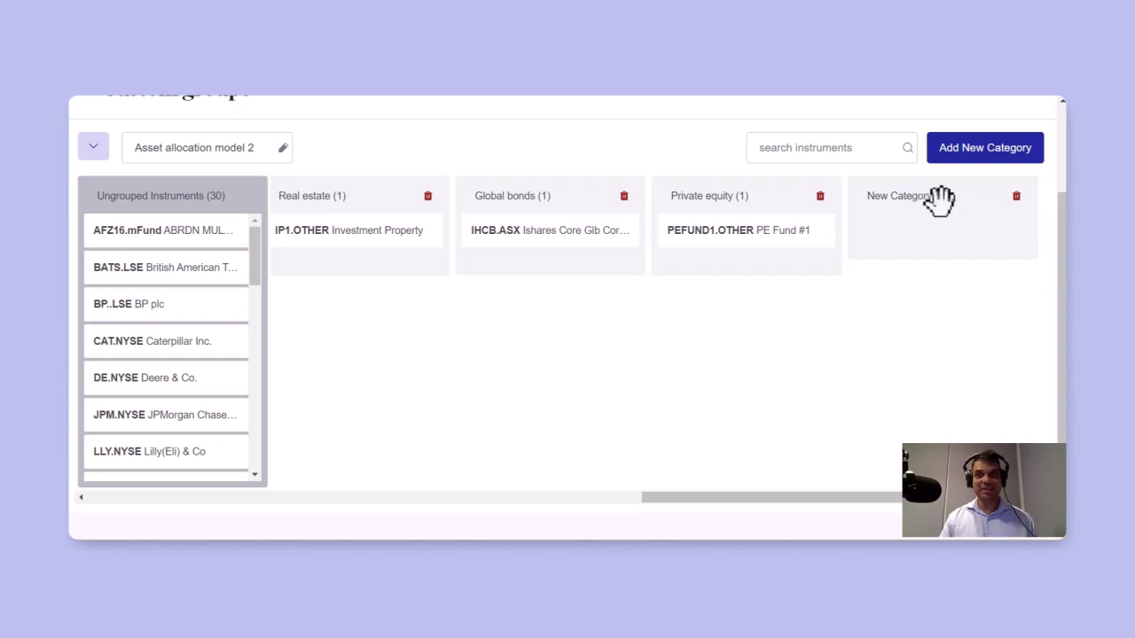
{"action": "left_click", "coordinate": [942, 198]}
{"action": "key", "text": "ctrl+a"}
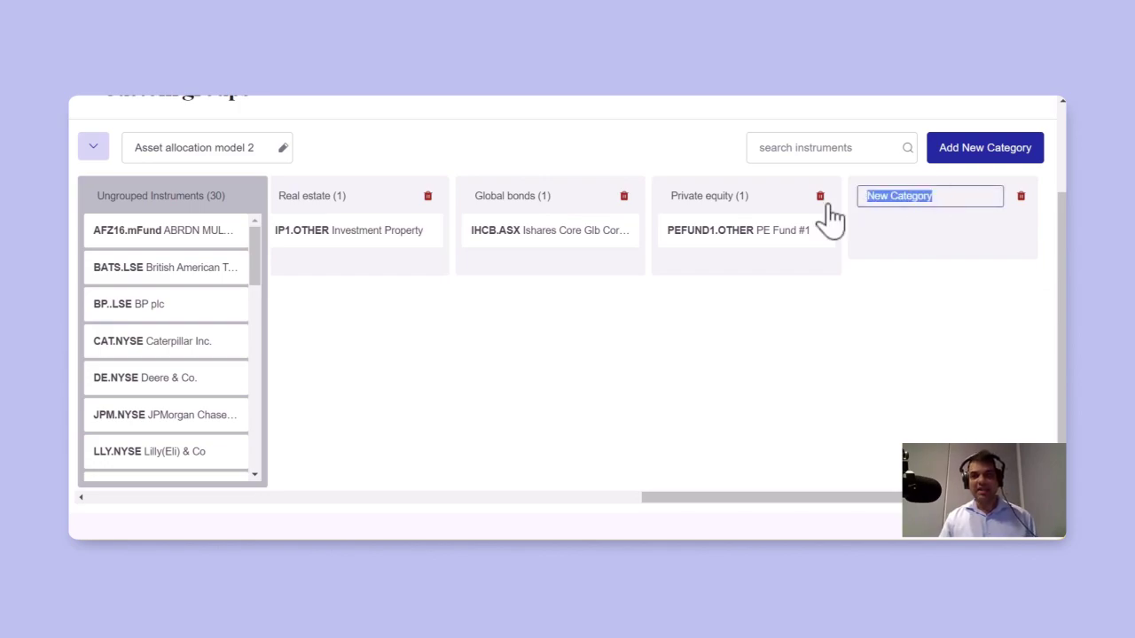
{"action": "type", "text": "Categ"}
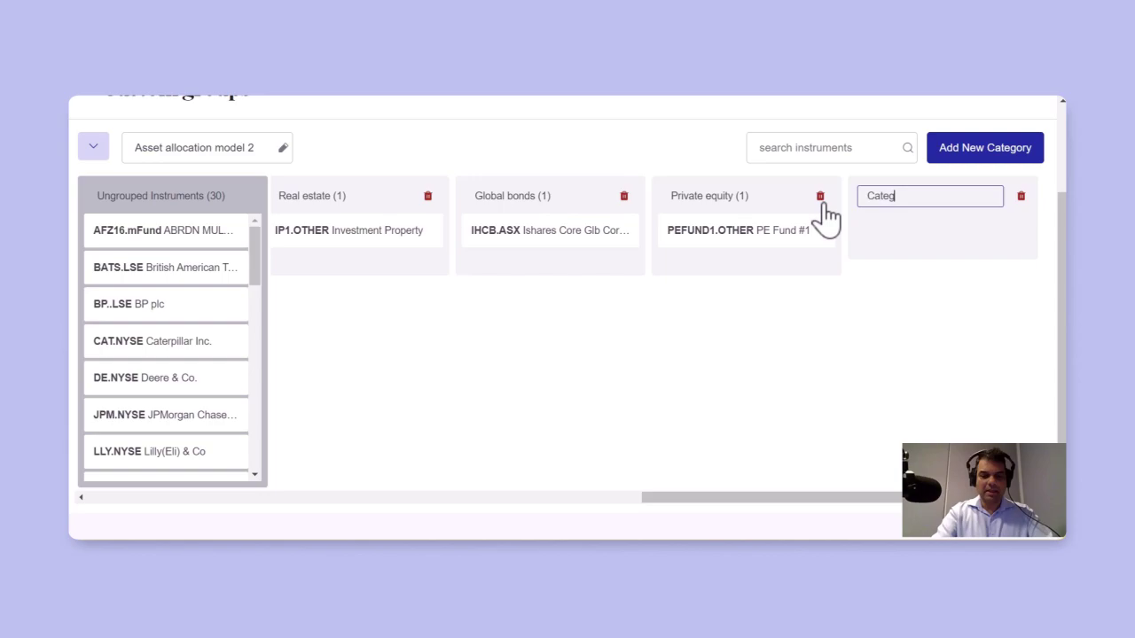
{"action": "type", "text": "ory 3"}
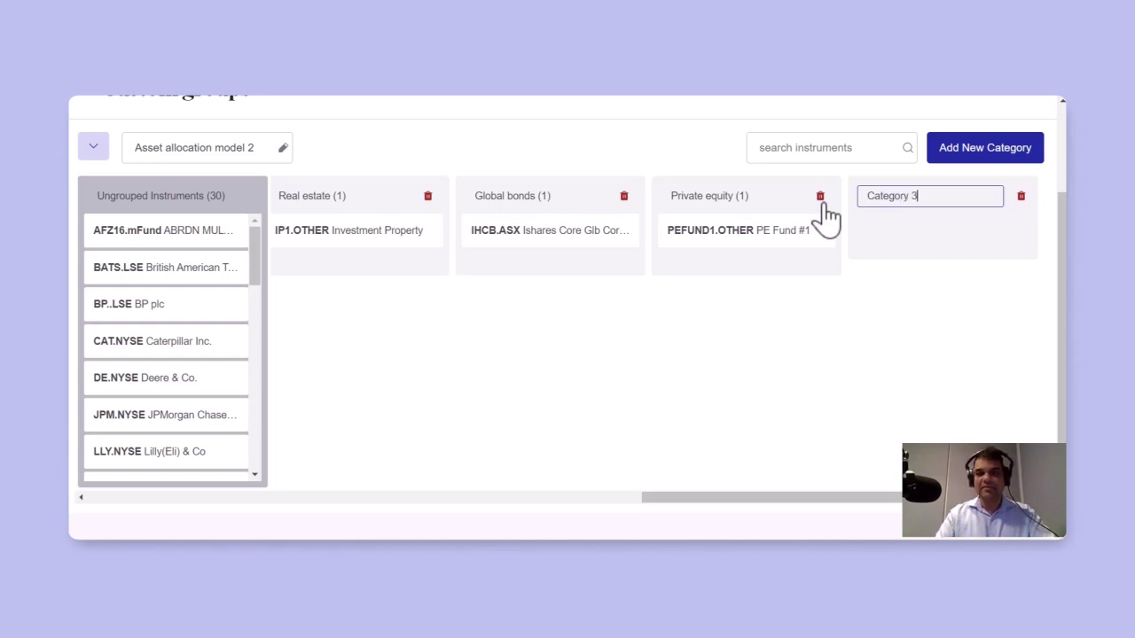
{"action": "left_click", "coordinate": [786, 353]}
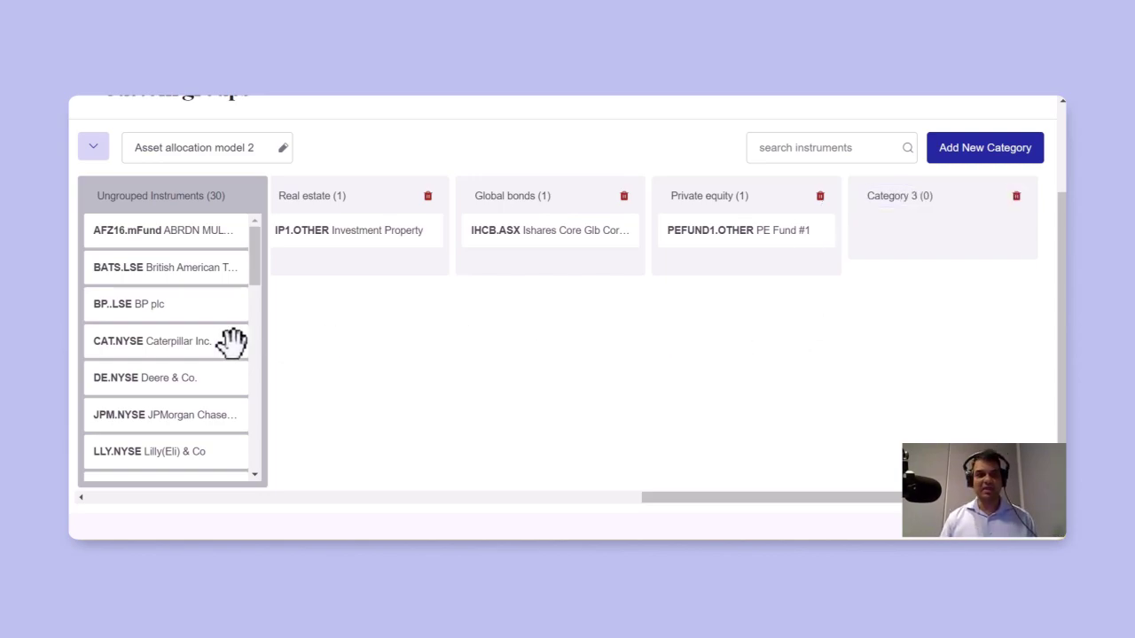
Move BP.LSE from Ungrouped Instruments into Category 3 and JPM.NYSE into Global stocks
{"action": "left_click_drag", "start_coordinate": [104, 304], "coordinate": [913, 319]}
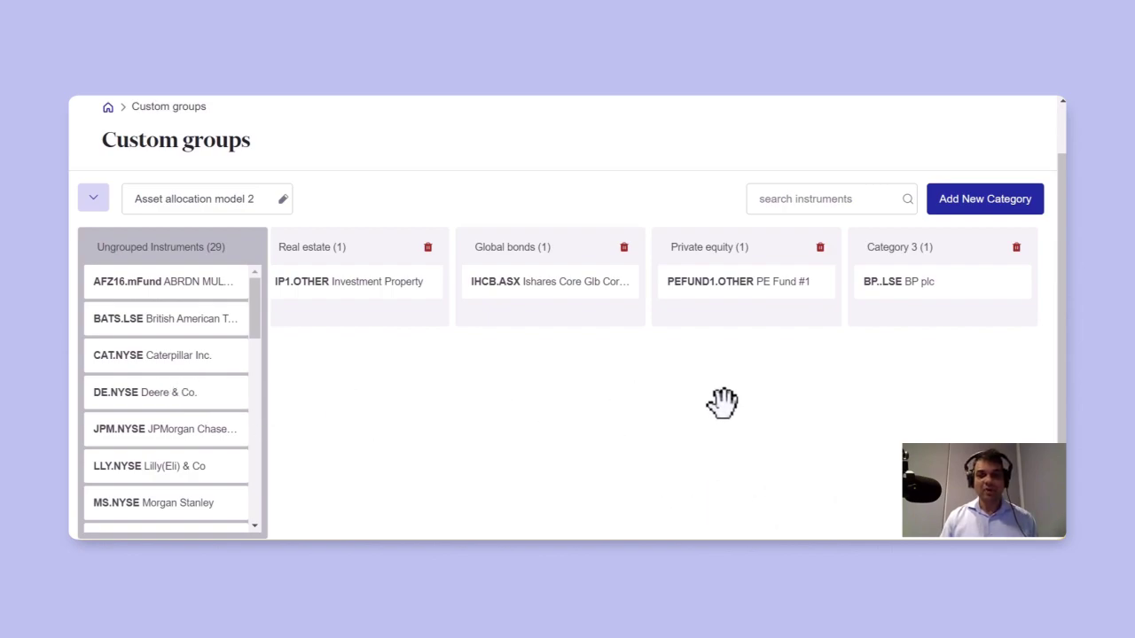
{"action": "scroll", "coordinate": [720, 417], "scroll_direction": "down", "scroll_amount": 1}
{"action": "left_click_drag", "start_coordinate": [705, 505], "coordinate": [124, 518]}
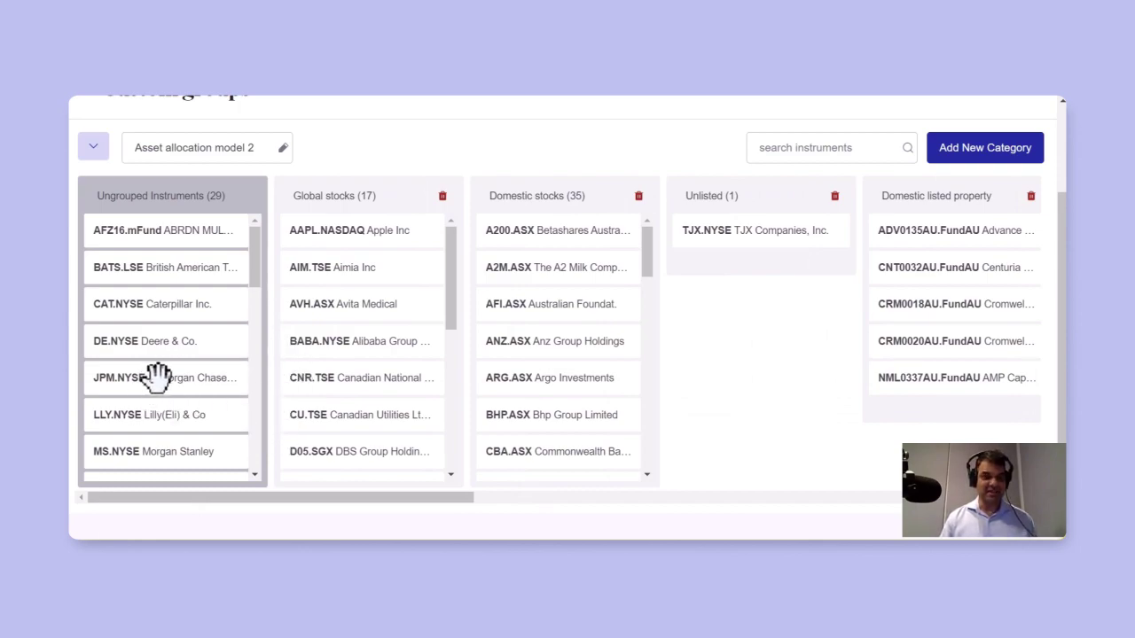
{"action": "left_click_drag", "start_coordinate": [156, 377], "coordinate": [380, 396]}
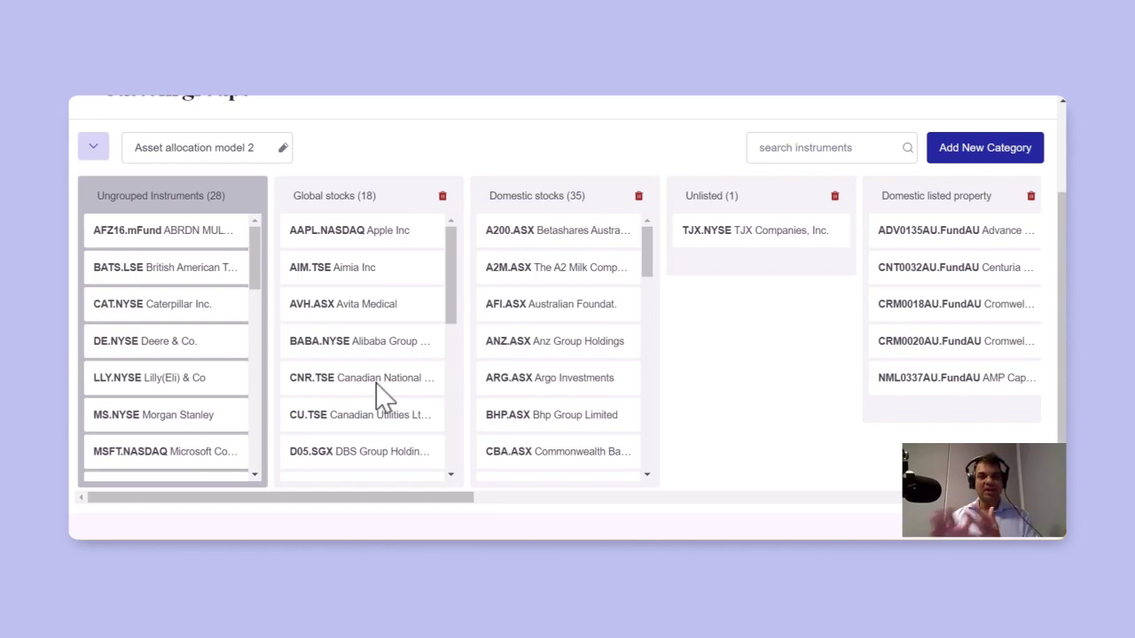
Switch back to the My stocks portfolio using the portfolio chooser
{"action": "scroll", "coordinate": [949, 198], "scroll_direction": "up", "scroll_amount": 2}
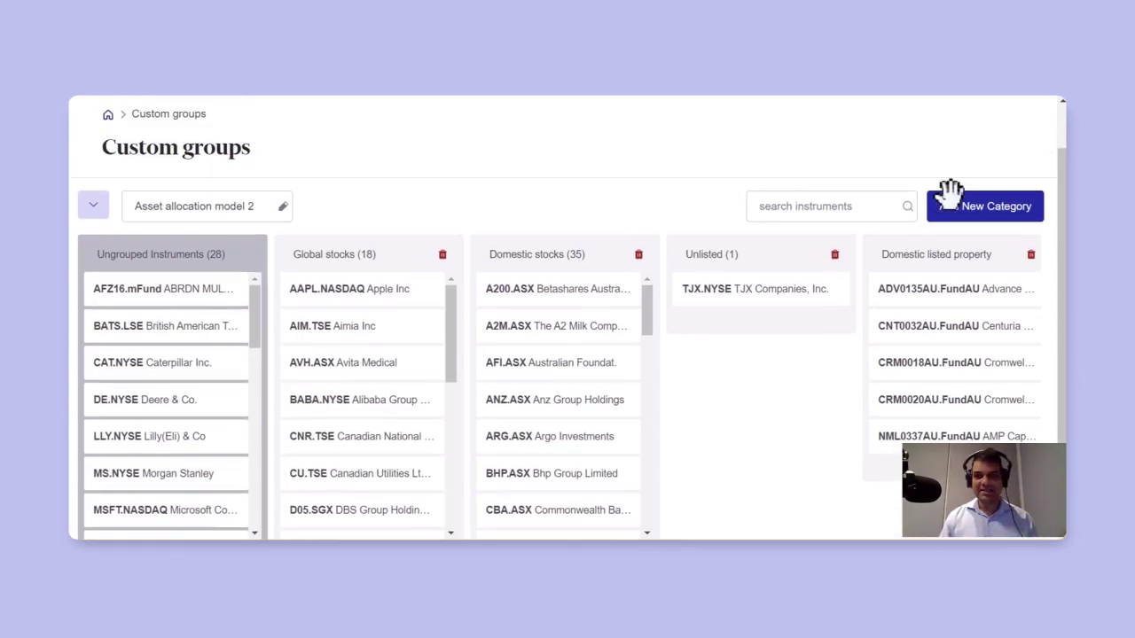
{"action": "left_click", "coordinate": [927, 124]}
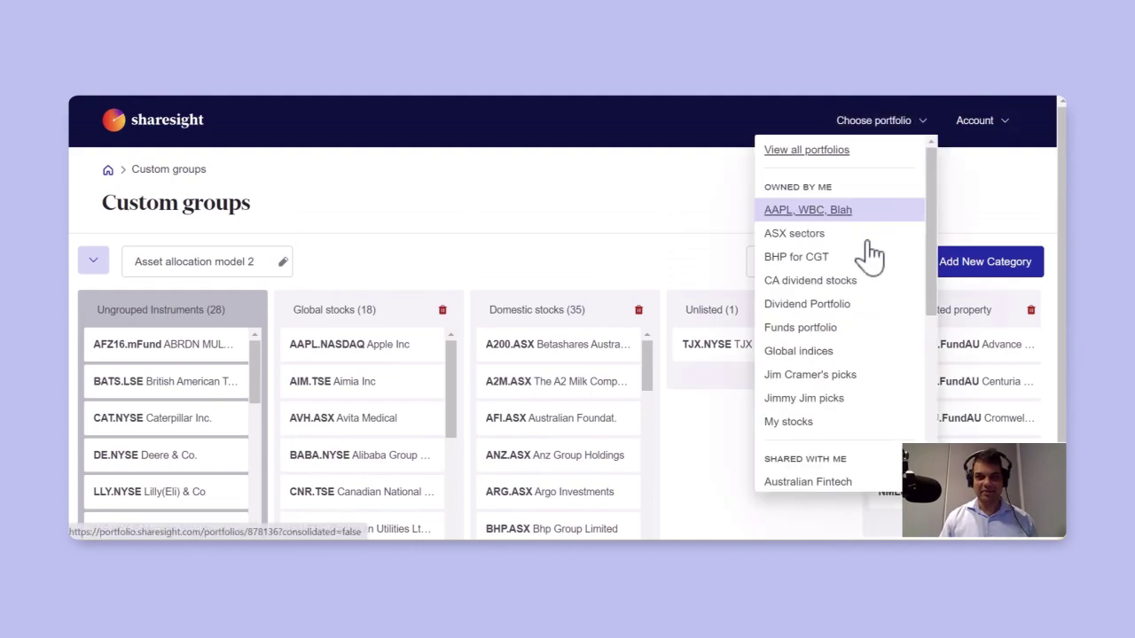
{"action": "left_click", "coordinate": [788, 422]}
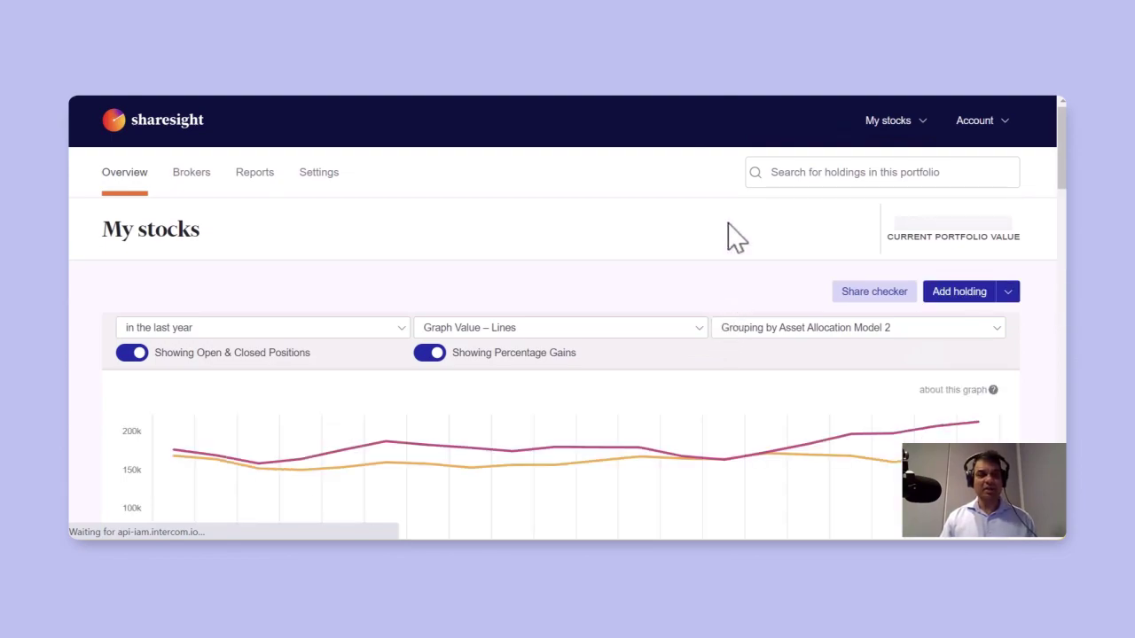
Scroll through the holdings table grouped by Asset Allocation Model 2, then back to the top
{"action": "scroll", "coordinate": [736, 238], "scroll_direction": "down", "scroll_amount": 10}
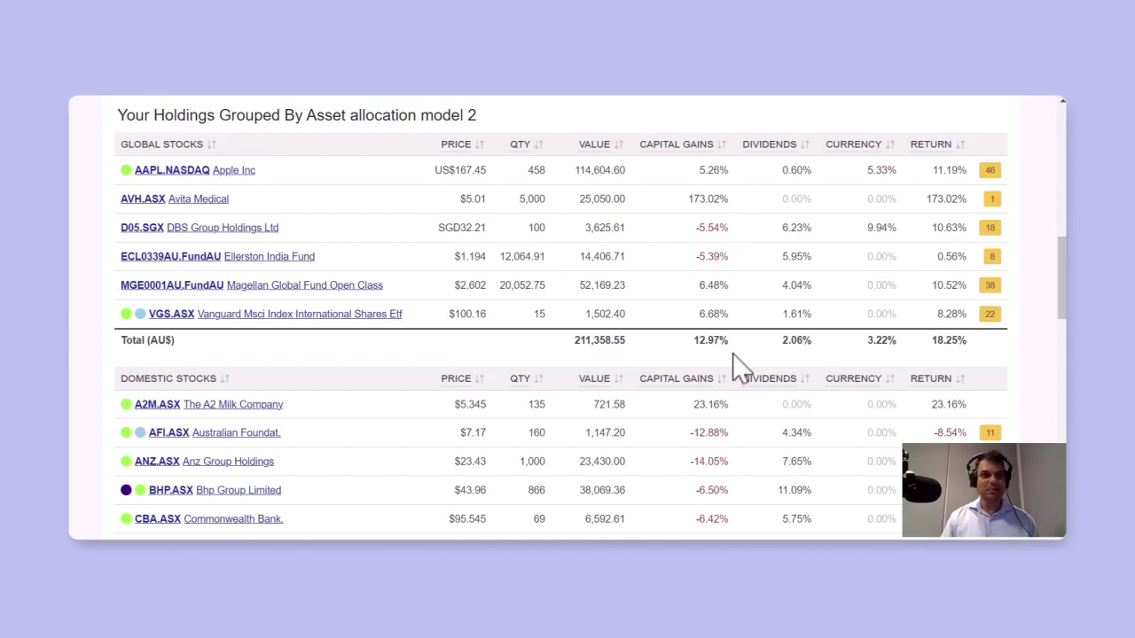
{"action": "scroll", "coordinate": [734, 364], "scroll_direction": "down", "scroll_amount": 4}
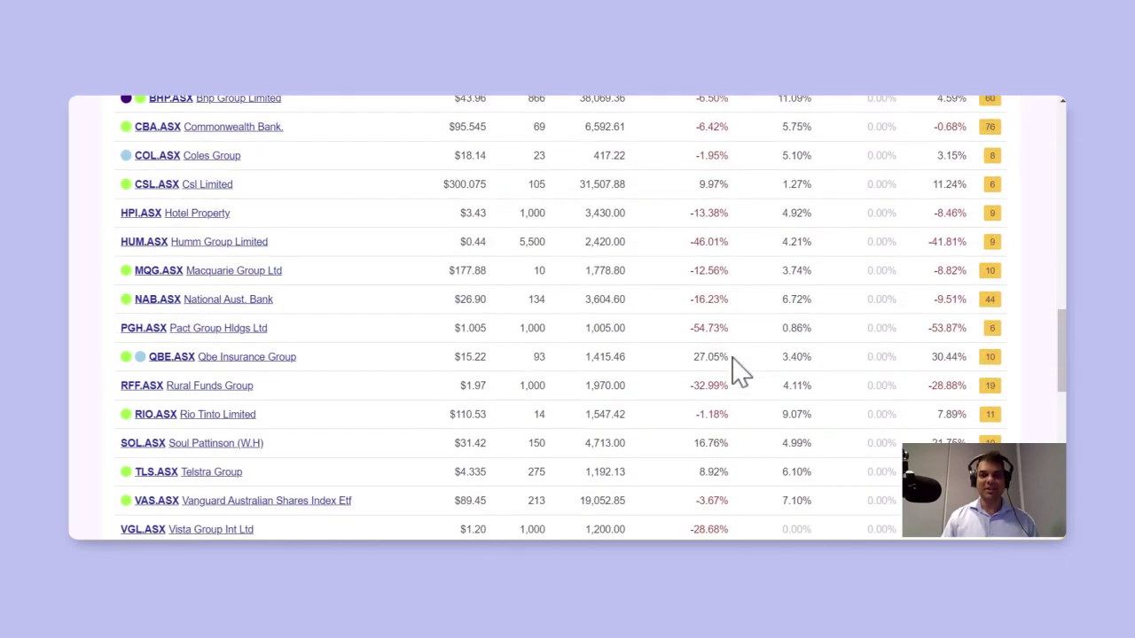
{"action": "scroll", "coordinate": [735, 368], "scroll_direction": "up", "scroll_amount": 1}
{"action": "scroll", "coordinate": [736, 364], "scroll_direction": "up", "scroll_amount": 4}
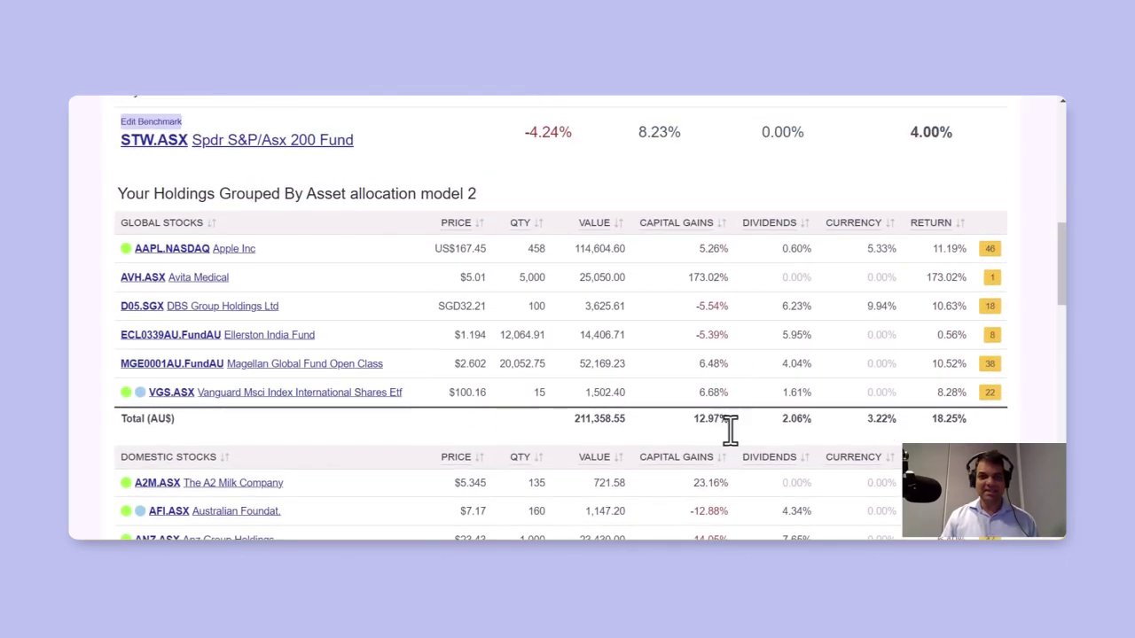
{"action": "mouse_move", "coordinate": [926, 457]}
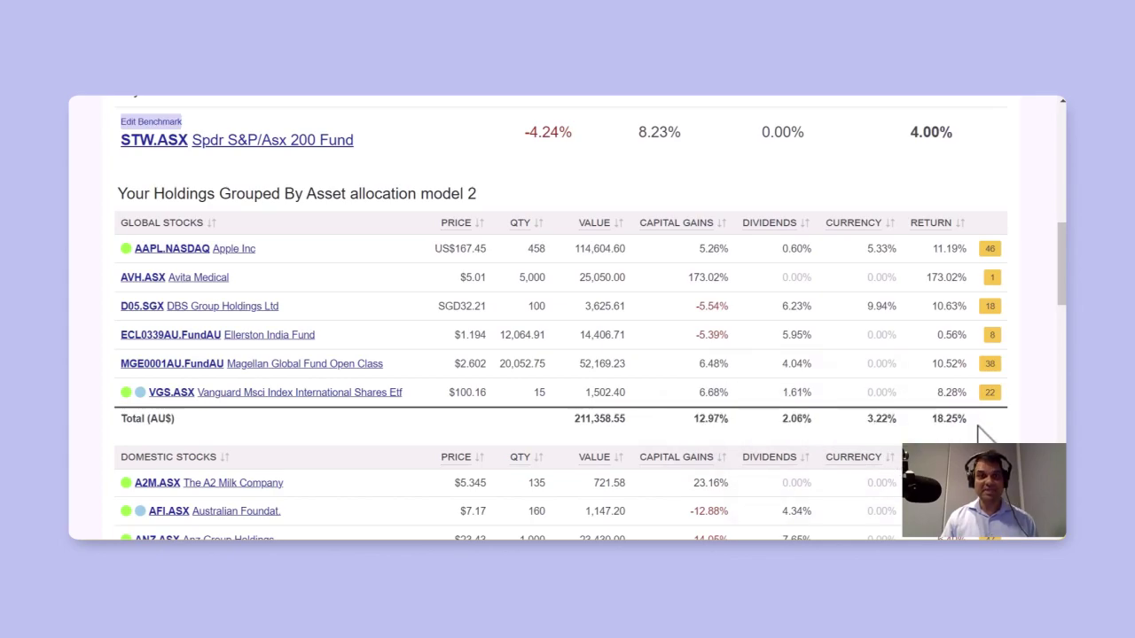
{"action": "scroll", "coordinate": [980, 434], "scroll_direction": "down", "scroll_amount": 15}
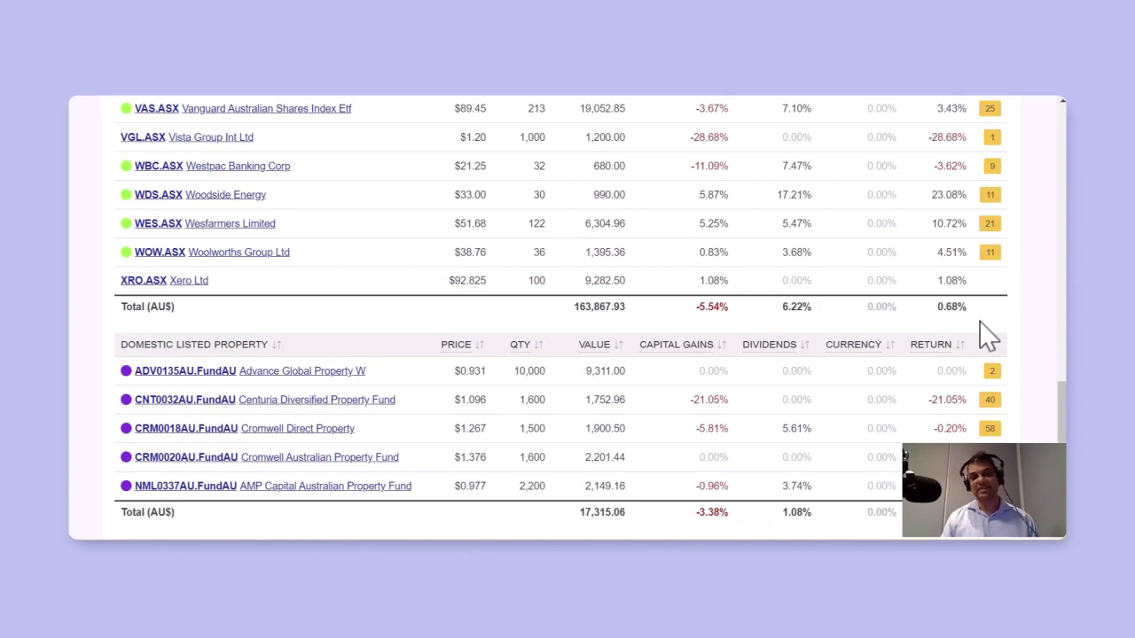
{"action": "scroll", "coordinate": [987, 335], "scroll_direction": "down", "scroll_amount": 5}
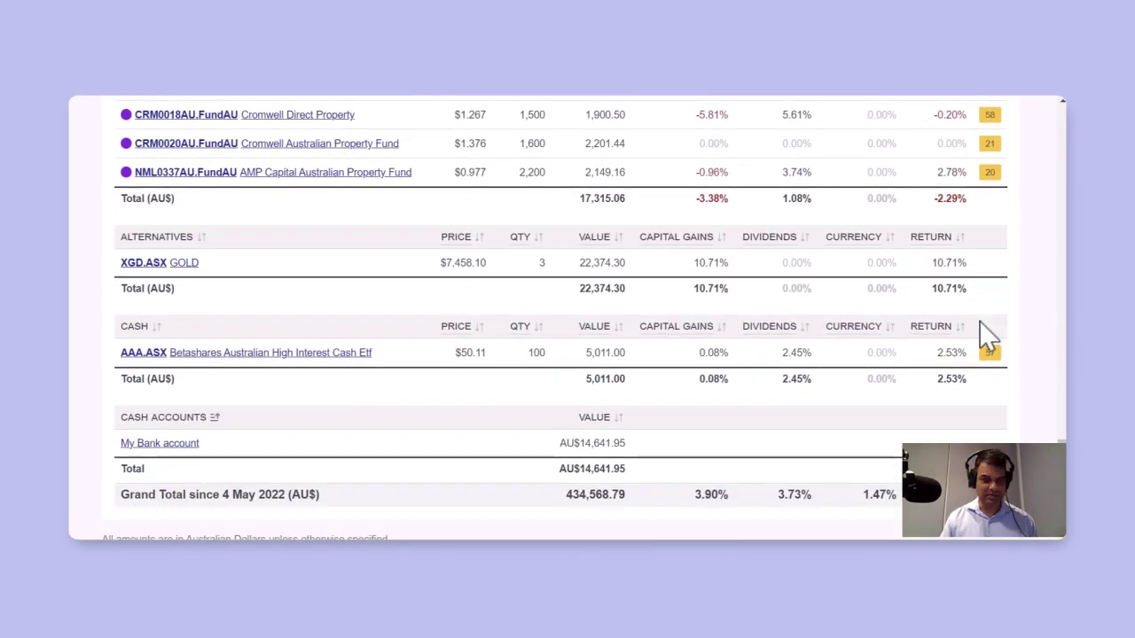
{"action": "scroll", "coordinate": [980, 322], "scroll_direction": "up", "scroll_amount": 20}
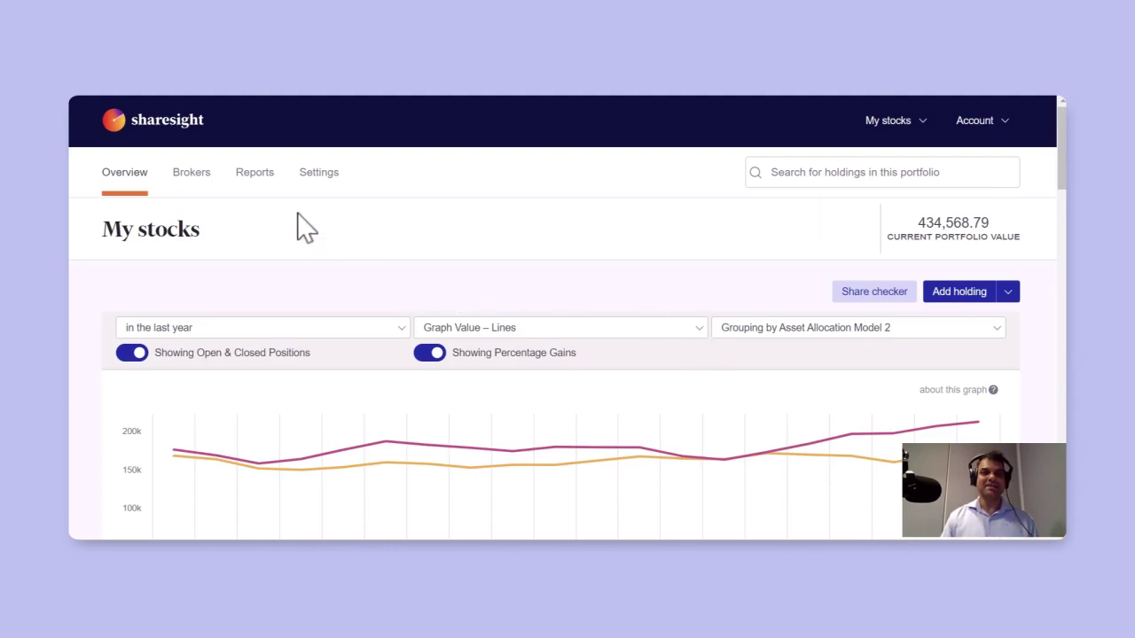
Open the Performance report and review the Global stocks, Domestic stocks and Domestic Listed Property tables
{"action": "left_click", "coordinate": [257, 174]}
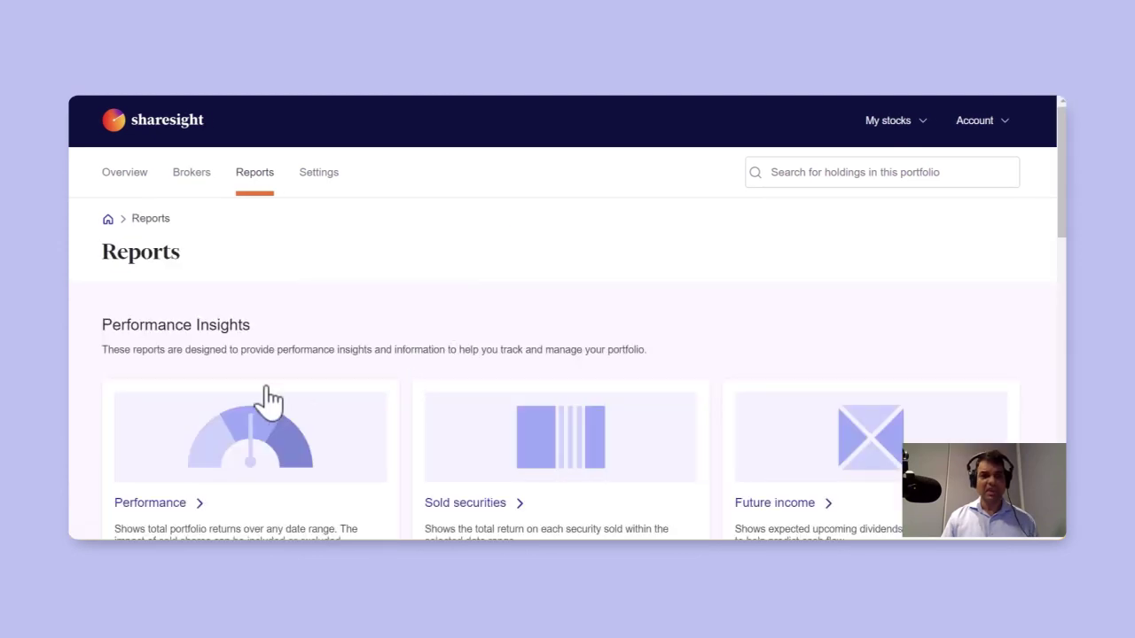
{"action": "left_click", "coordinate": [195, 438]}
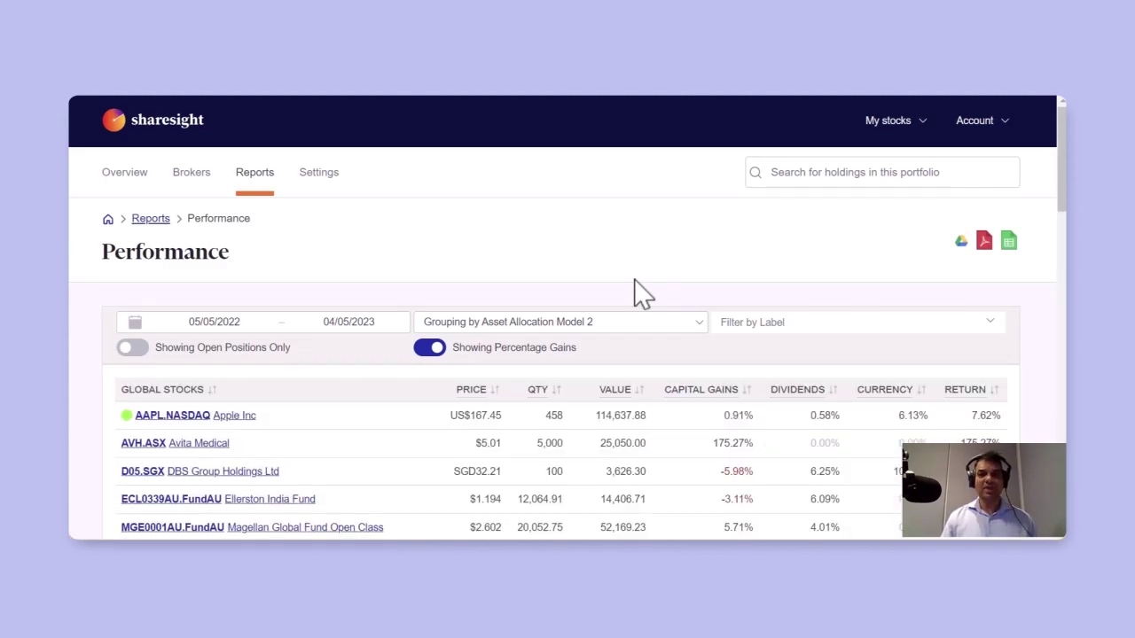
{"action": "scroll", "coordinate": [643, 292], "scroll_direction": "down", "scroll_amount": 3}
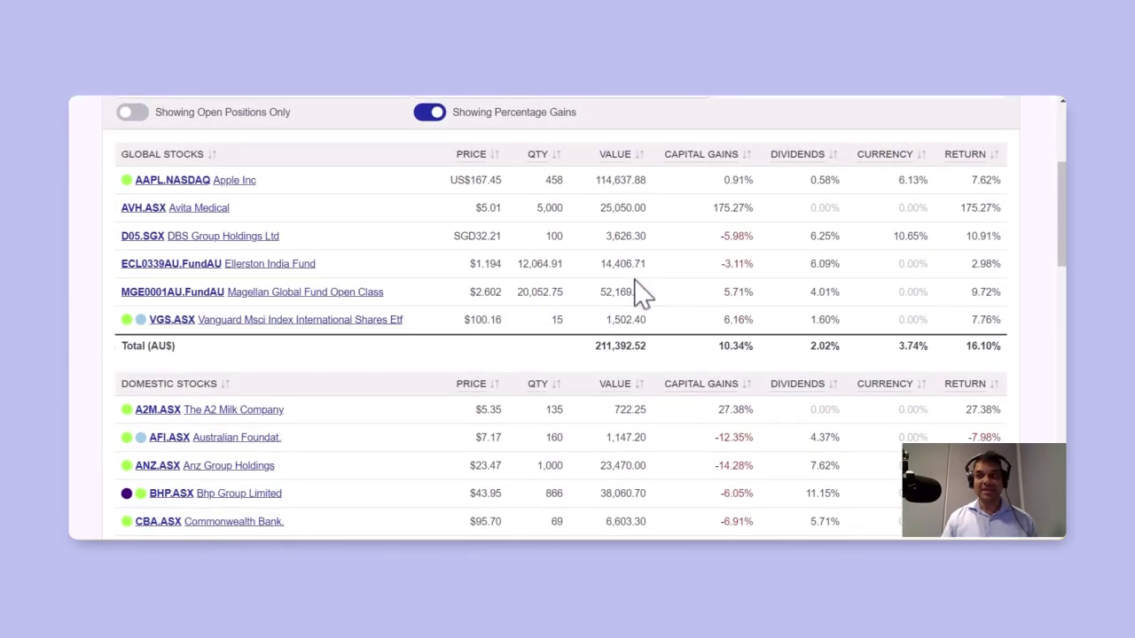
{"action": "scroll", "coordinate": [641, 293], "scroll_direction": "up", "scroll_amount": 2}
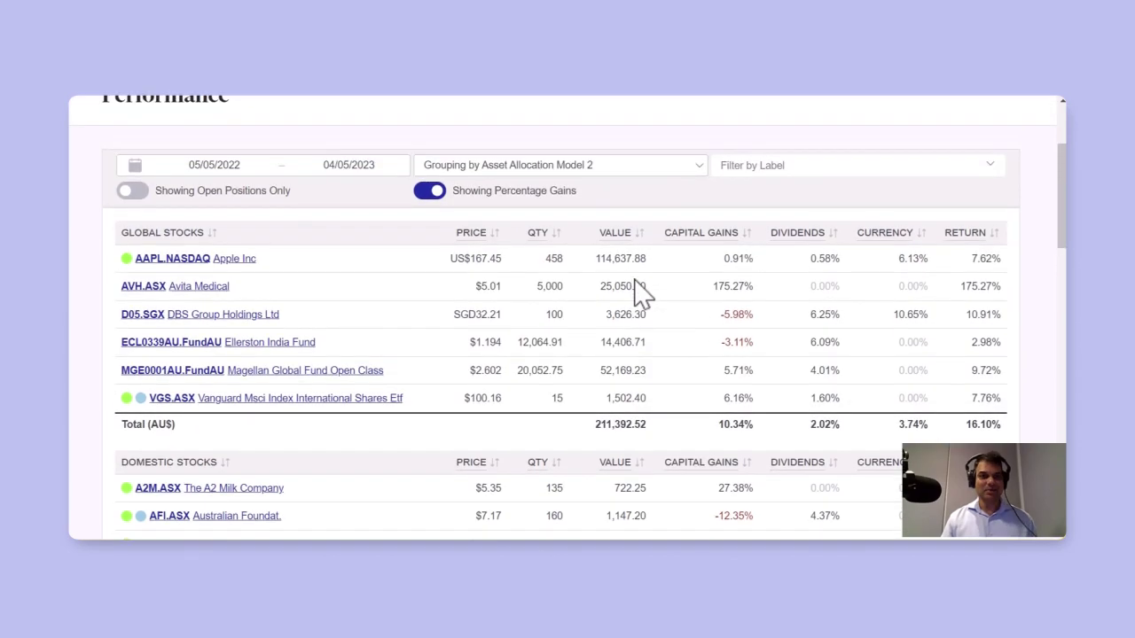
{"action": "scroll", "coordinate": [639, 293], "scroll_direction": "down", "scroll_amount": 3}
{"action": "scroll", "coordinate": [639, 295], "scroll_direction": "down", "scroll_amount": 9}
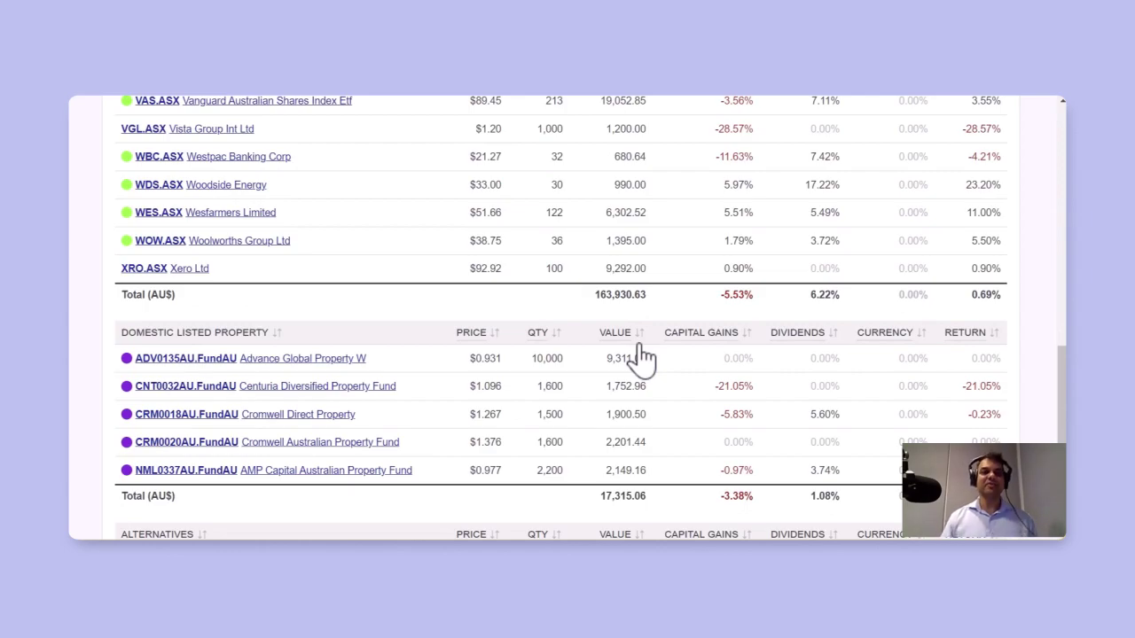
{"action": "scroll", "coordinate": [642, 357], "scroll_direction": "up", "scroll_amount": 15}
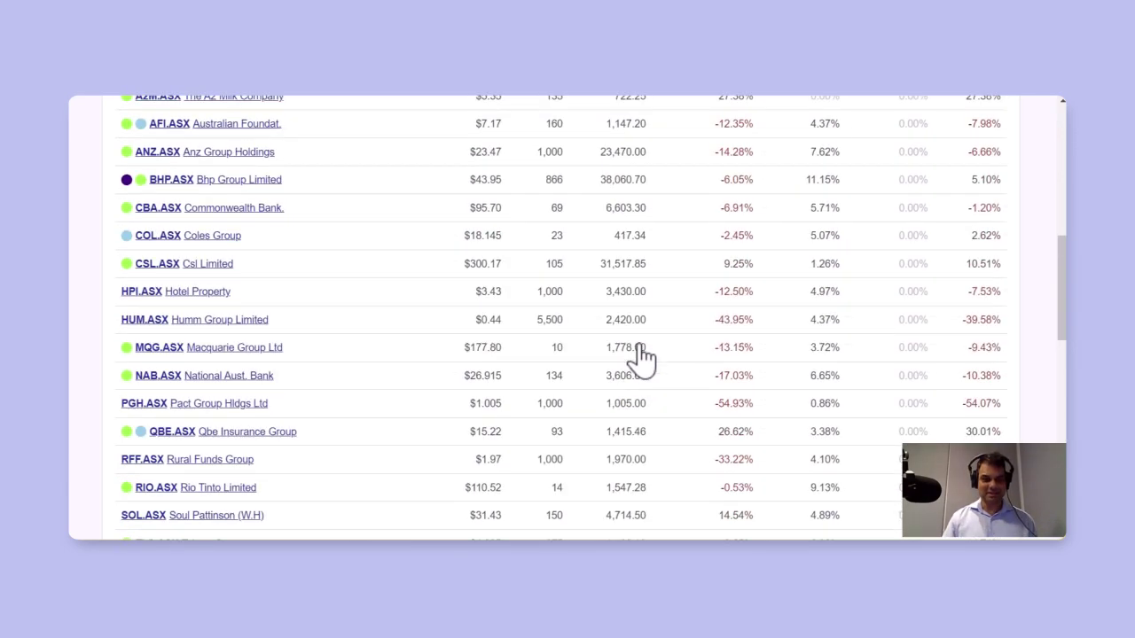
Generate a Diversity report grouped by Asset allocation model 2
{"action": "left_click", "coordinate": [140, 222]}
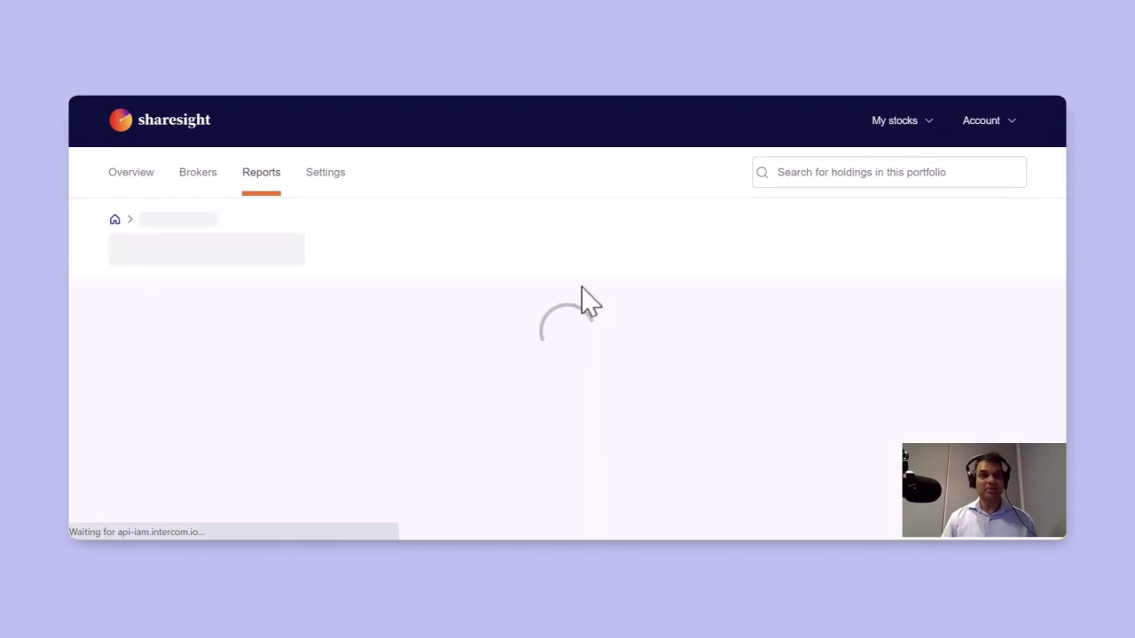
{"action": "scroll", "coordinate": [583, 299], "scroll_direction": "down", "scroll_amount": 3}
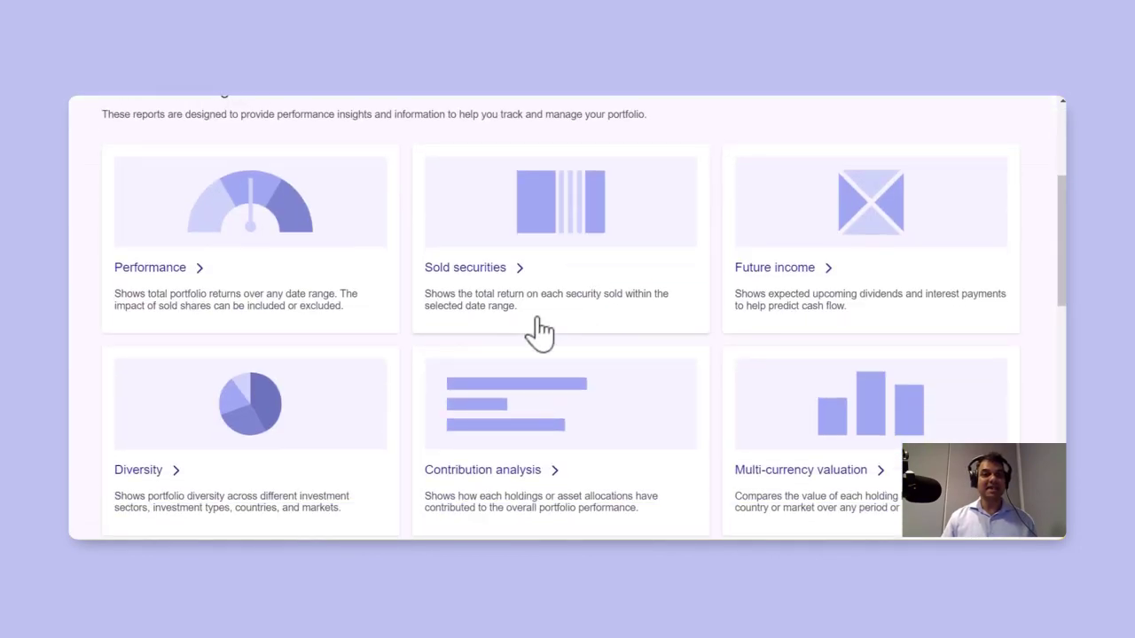
{"action": "left_click", "coordinate": [196, 428]}
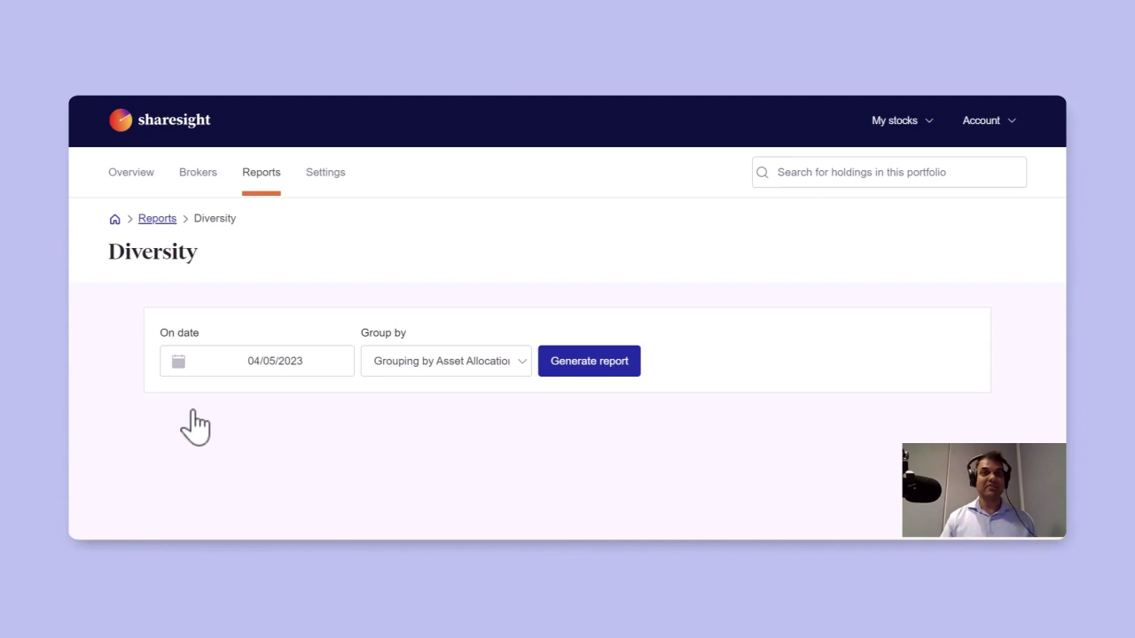
{"action": "left_click", "coordinate": [520, 362]}
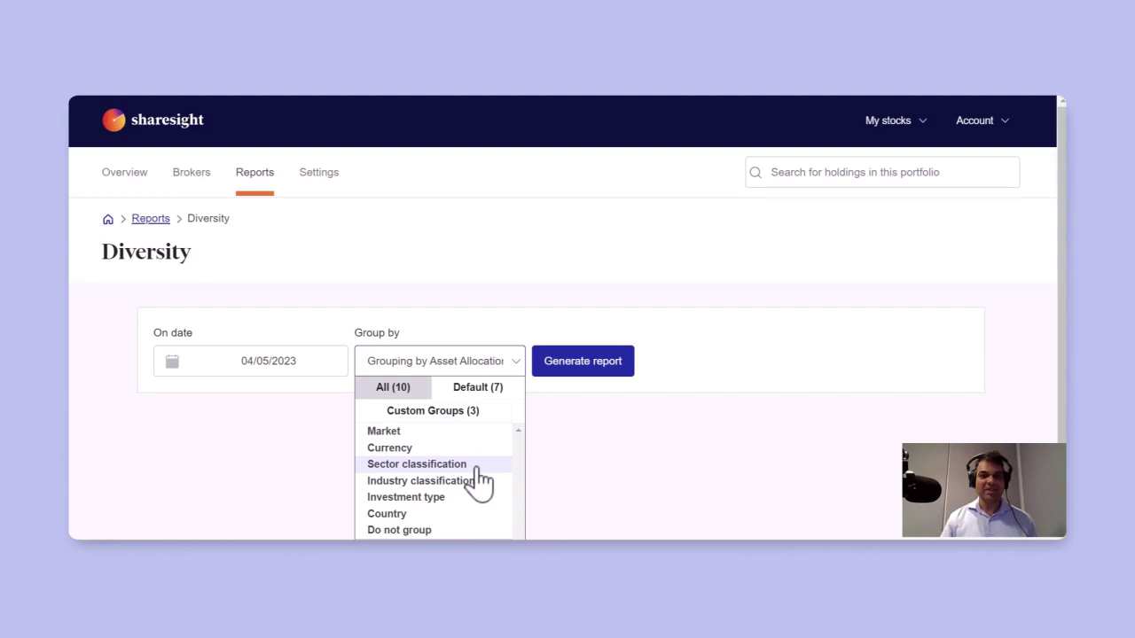
{"action": "scroll", "coordinate": [438, 463], "scroll_direction": "down", "scroll_amount": 1}
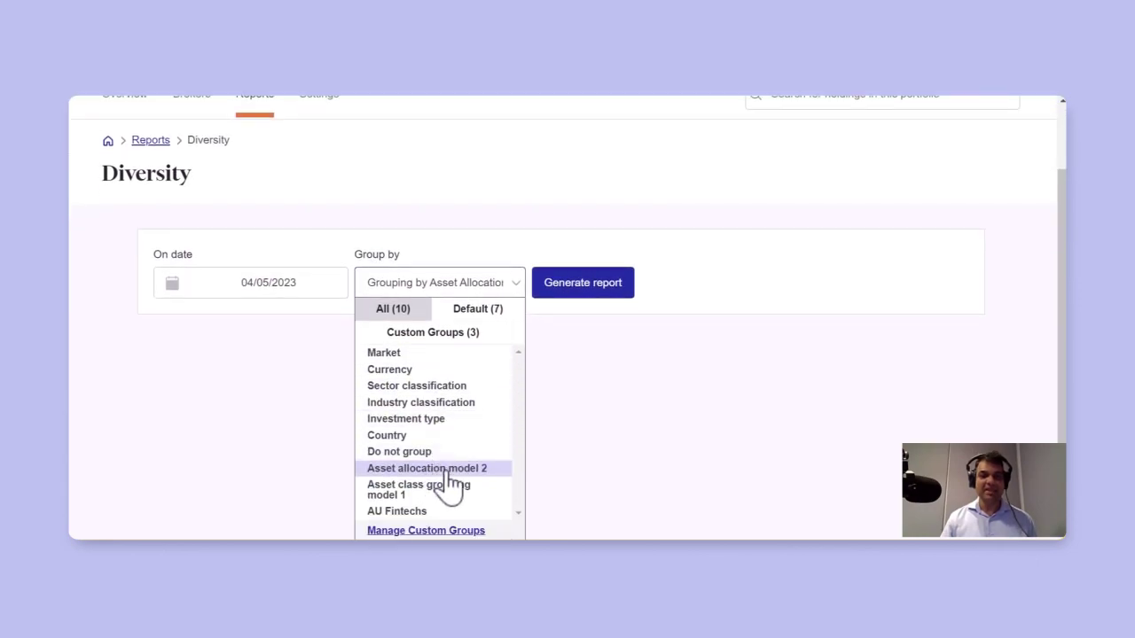
{"action": "left_click", "coordinate": [450, 479]}
{"action": "left_click", "coordinate": [572, 370]}
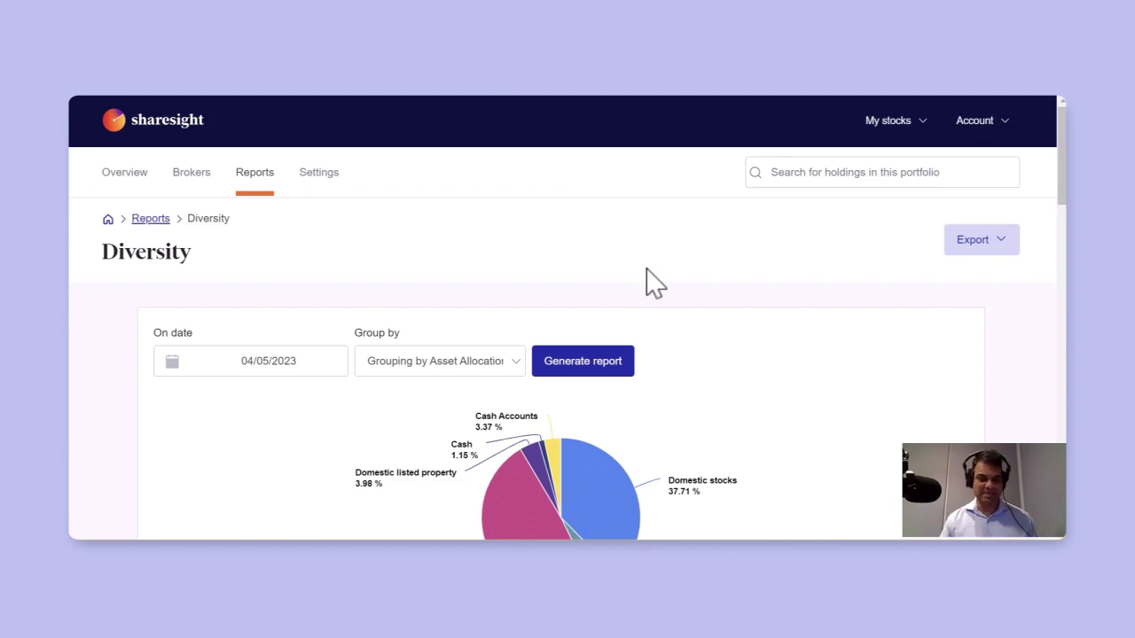
Review the Diversity pie chart and tables, then return to the Reports page
{"action": "scroll", "coordinate": [655, 282], "scroll_direction": "down", "scroll_amount": 3}
{"action": "mouse_move", "coordinate": [529, 304]}
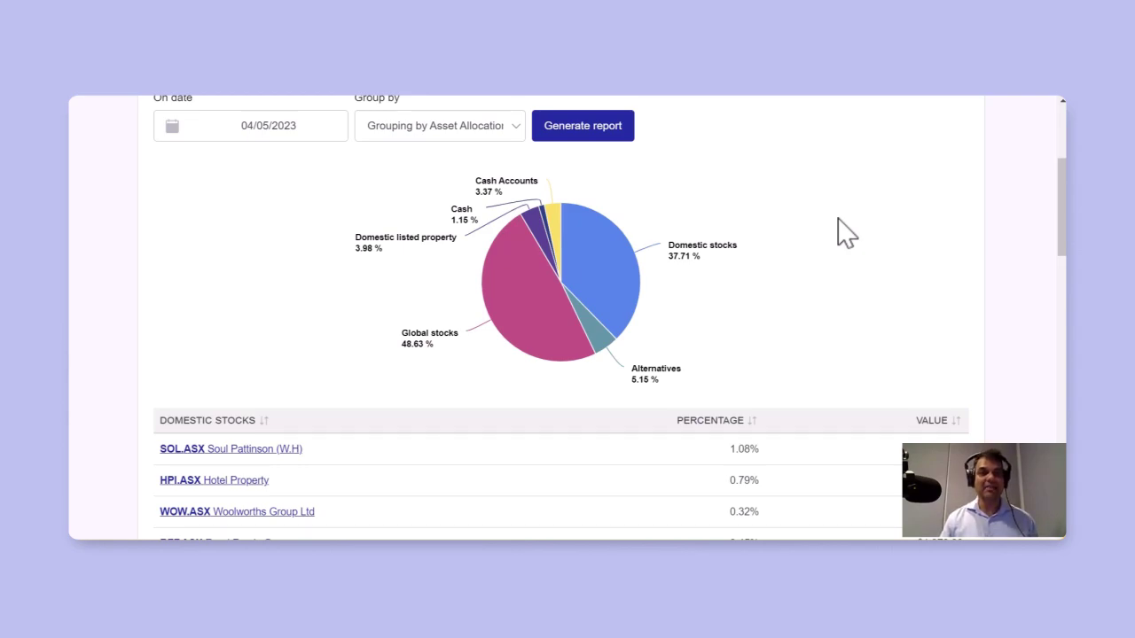
{"action": "scroll", "coordinate": [846, 232], "scroll_direction": "up", "scroll_amount": 5}
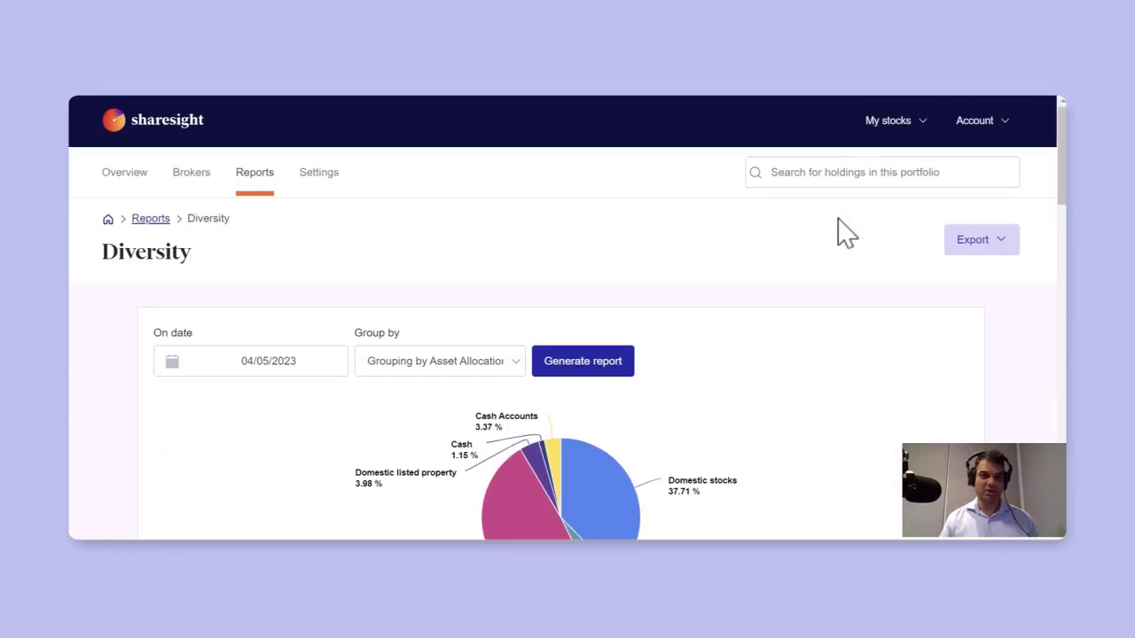
{"action": "left_click", "coordinate": [107, 219]}
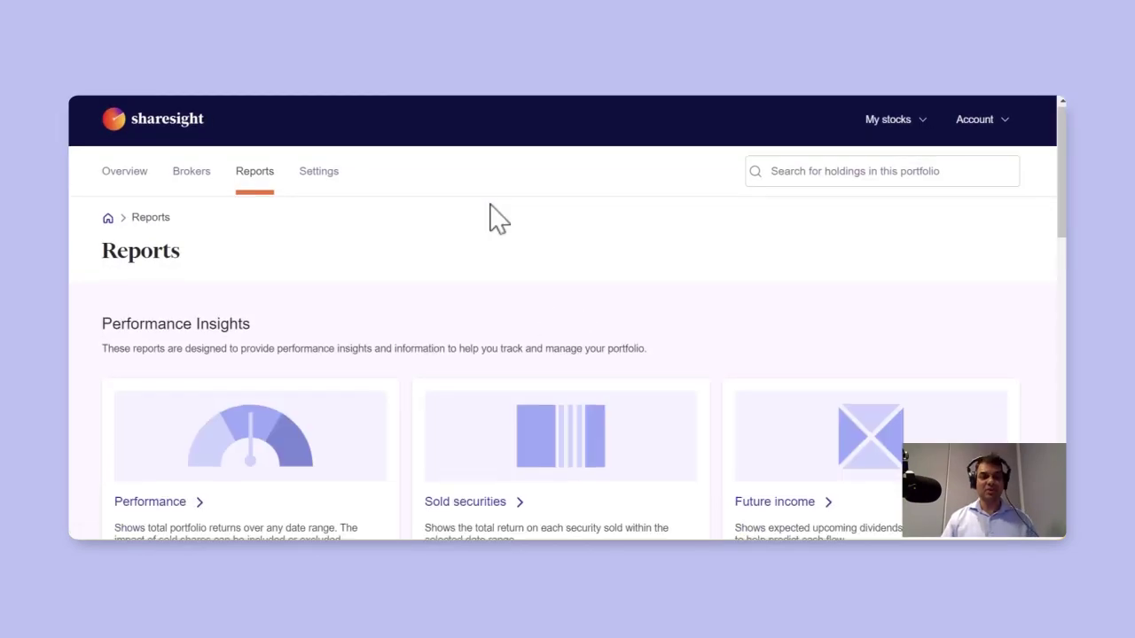
Scroll through the Contribution analysis tables for Global stocks and Domestic stocks, grouped by Asset allocation model 2
{"action": "scroll", "coordinate": [492, 218], "scroll_direction": "down", "scroll_amount": 3}
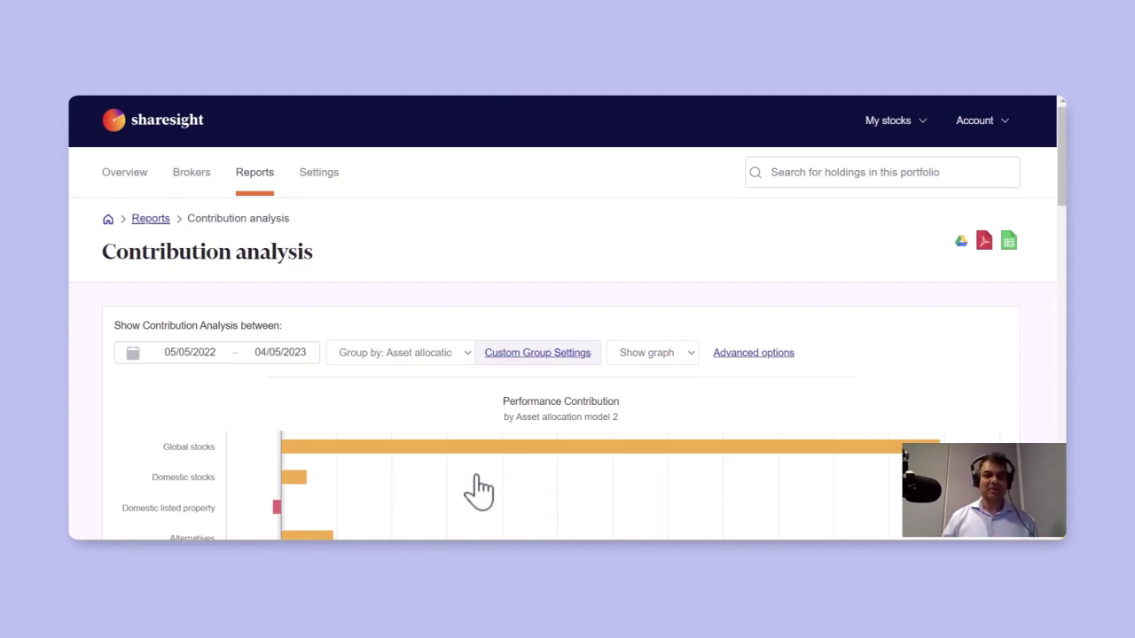
{"action": "scroll", "coordinate": [772, 319], "scroll_direction": "down", "scroll_amount": 2}
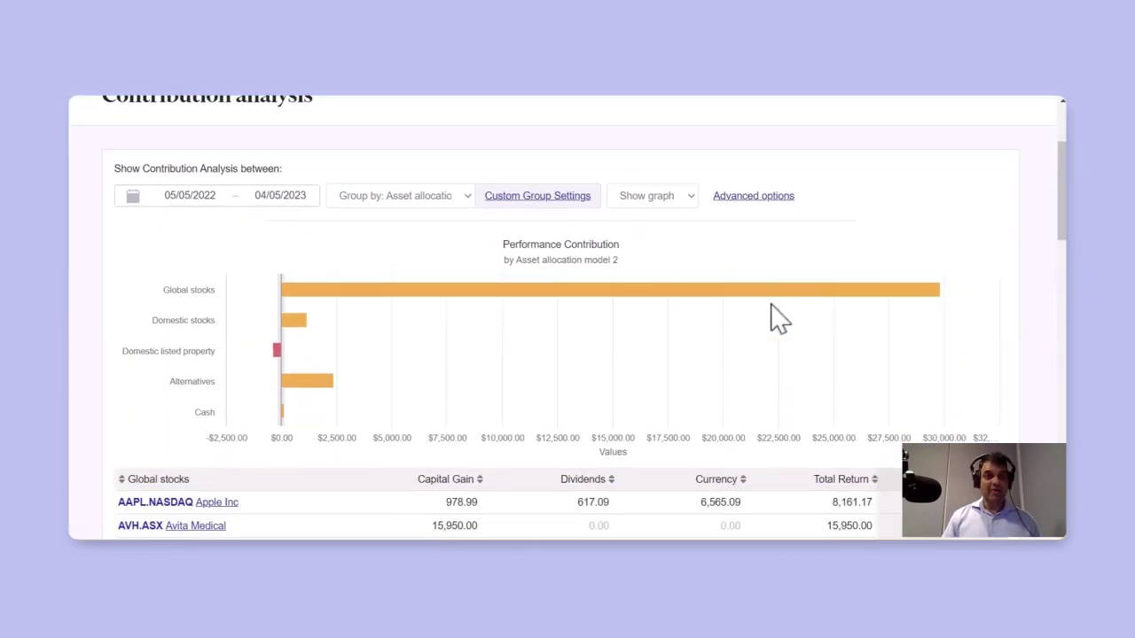
{"action": "mouse_move", "coordinate": [833, 293]}
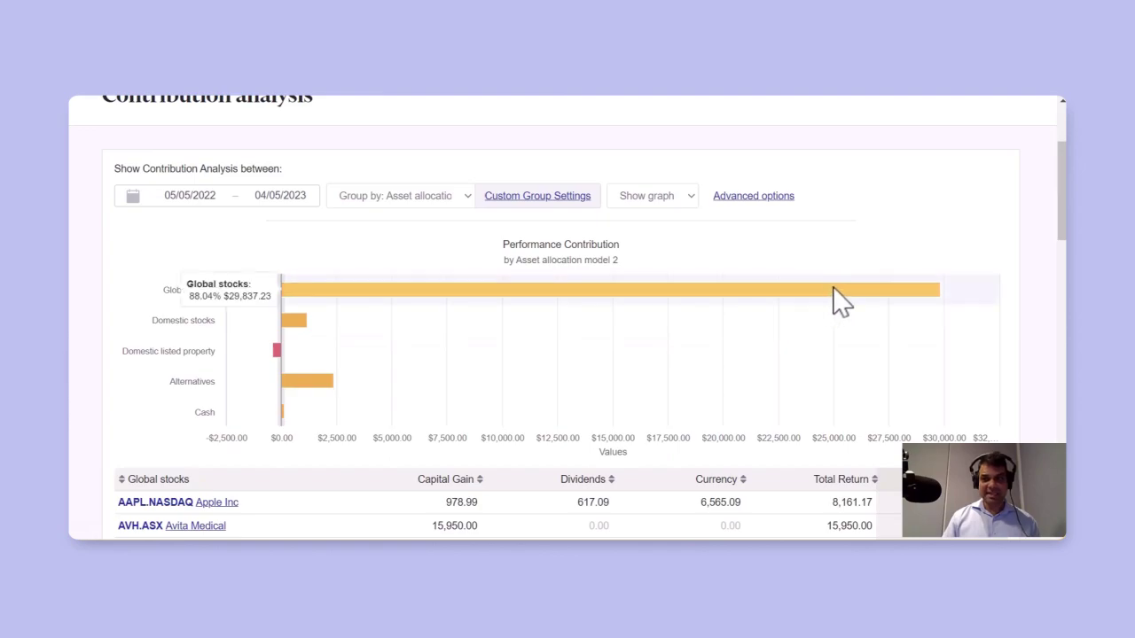
{"action": "scroll", "coordinate": [833, 296], "scroll_direction": "down", "scroll_amount": 2}
{"action": "scroll", "coordinate": [843, 355], "scroll_direction": "down", "scroll_amount": 2}
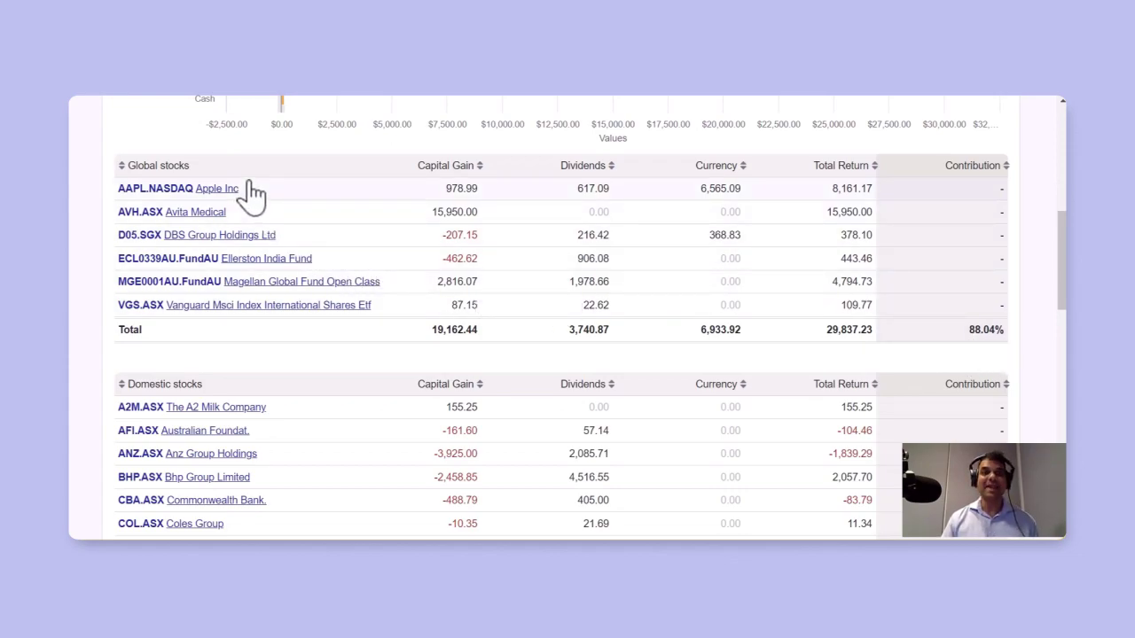
{"action": "scroll", "coordinate": [254, 192], "scroll_direction": "down", "scroll_amount": 3}
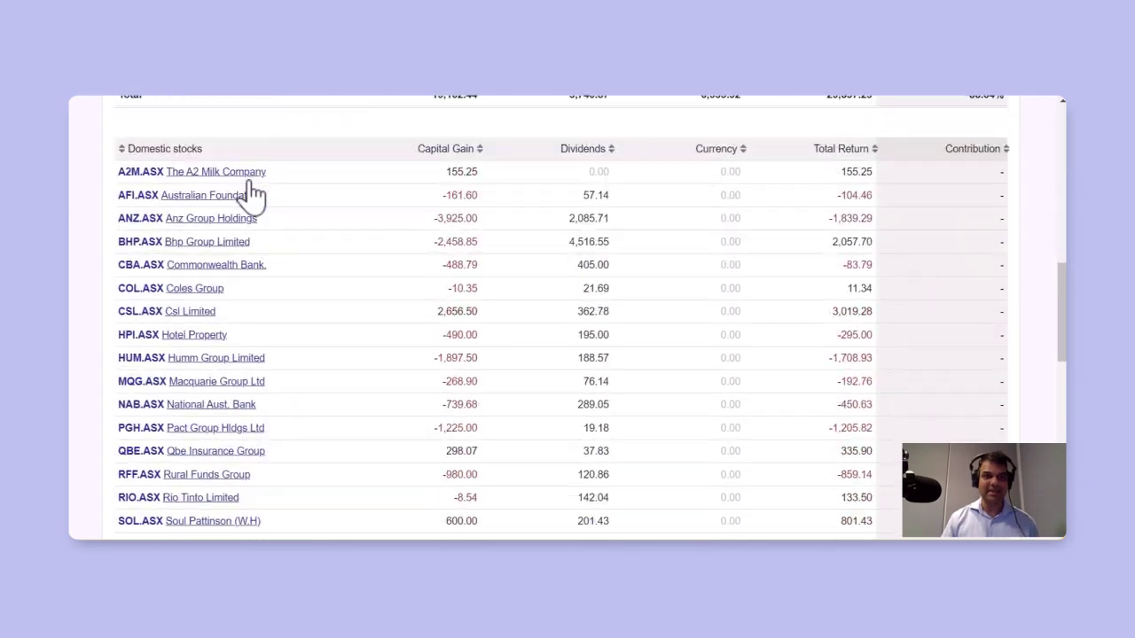
{"action": "scroll", "coordinate": [638, 345], "scroll_direction": "down", "scroll_amount": 3}
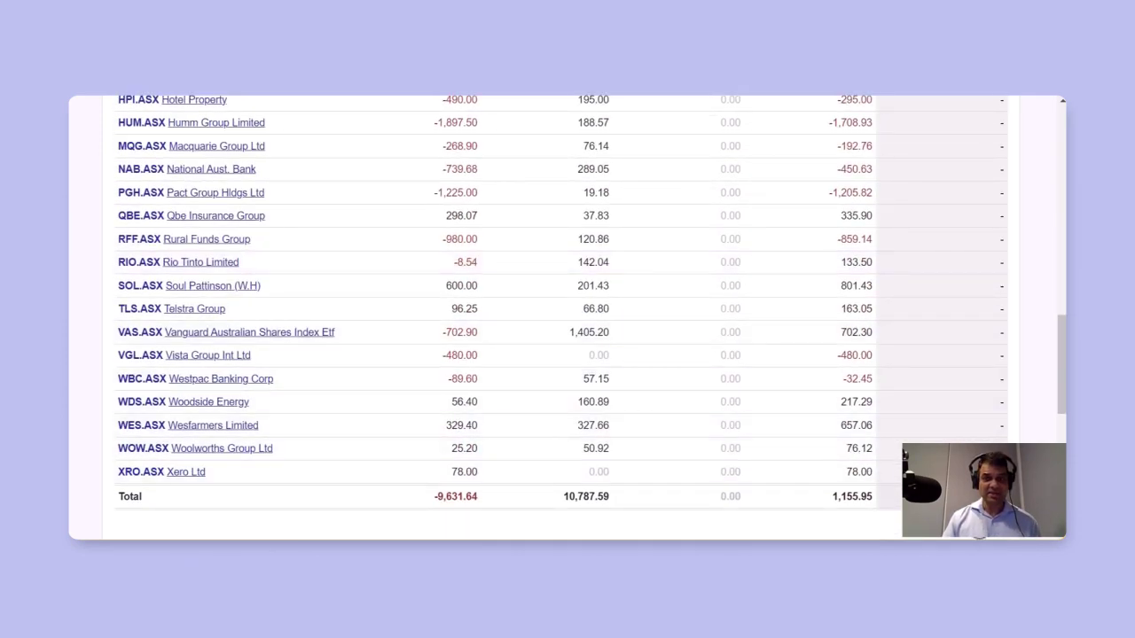
{"action": "scroll", "coordinate": [568, 318], "scroll_direction": "down", "scroll_amount": 5}
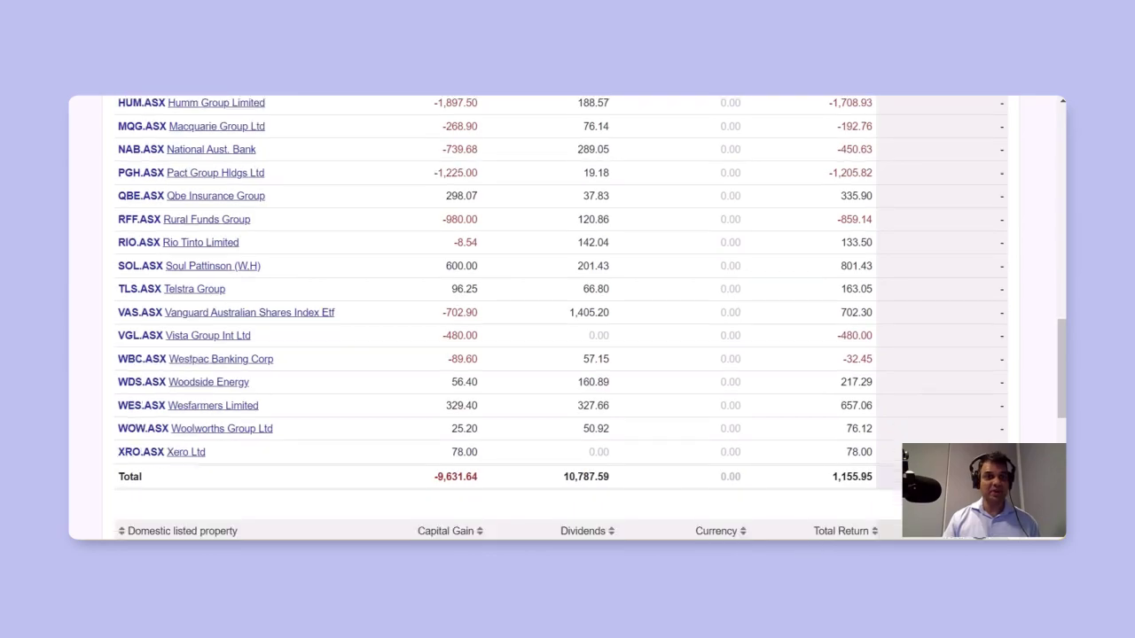
{"action": "scroll", "coordinate": [568, 317], "scroll_direction": "up", "scroll_amount": 6}
{"action": "scroll", "coordinate": [567, 318], "scroll_direction": "up", "scroll_amount": 10}
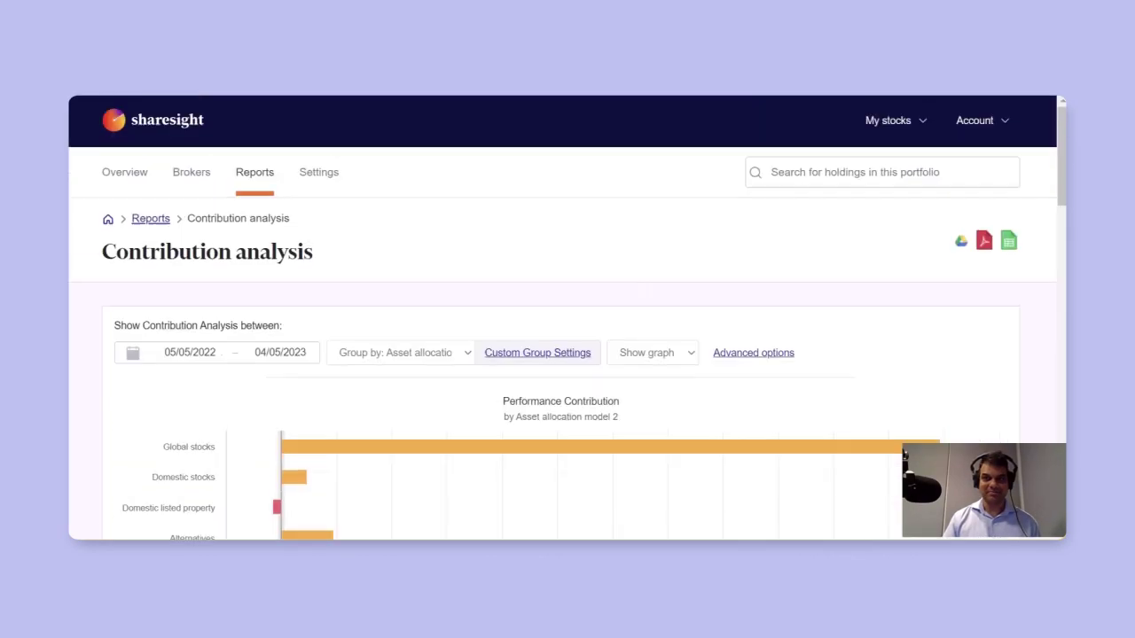